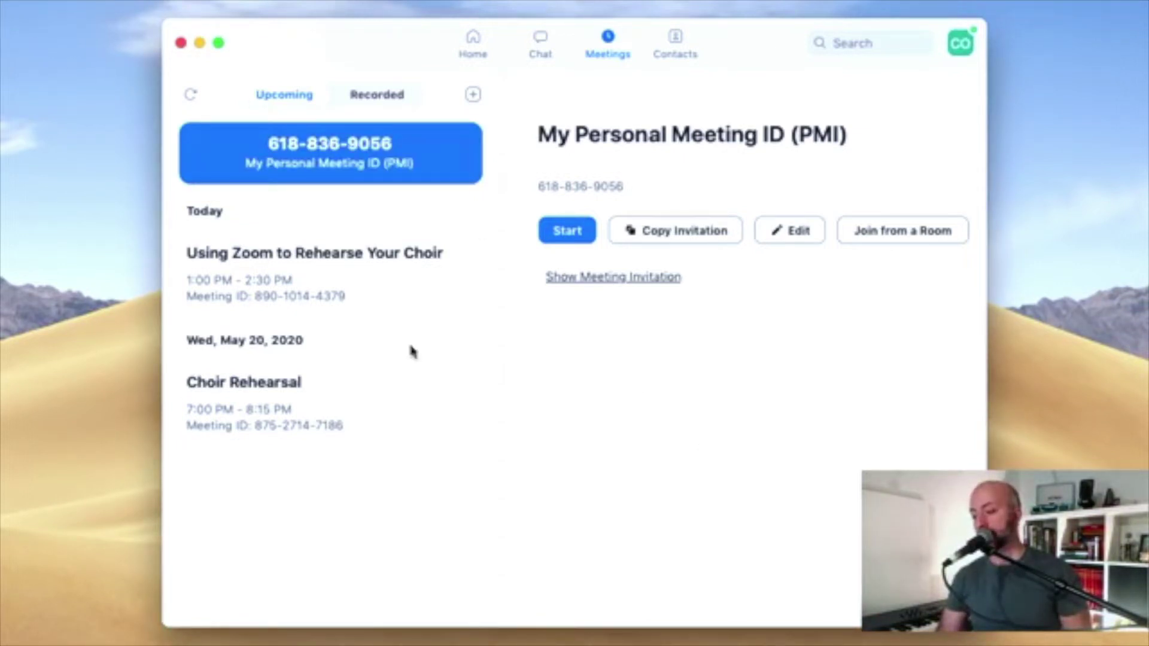
Select the Choir Rehearsal meeting and open the audio settings in Zoom's preferences
{"action": "left_click", "coordinate": [506, 380]}
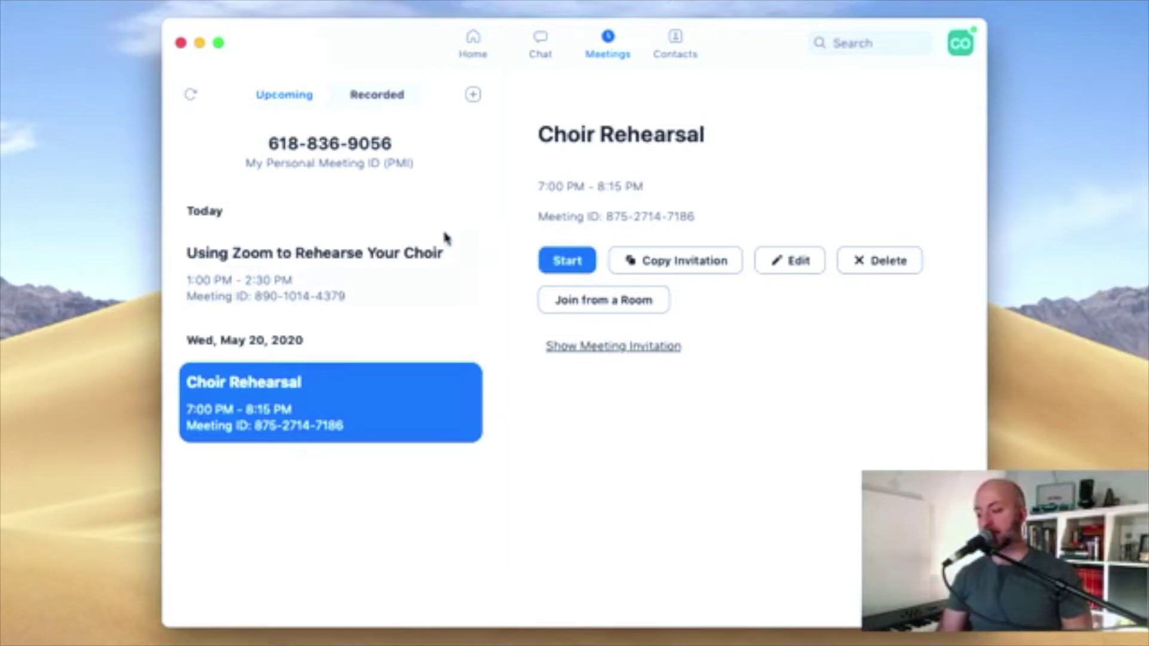
{"action": "left_click", "coordinate": [96, 9]}
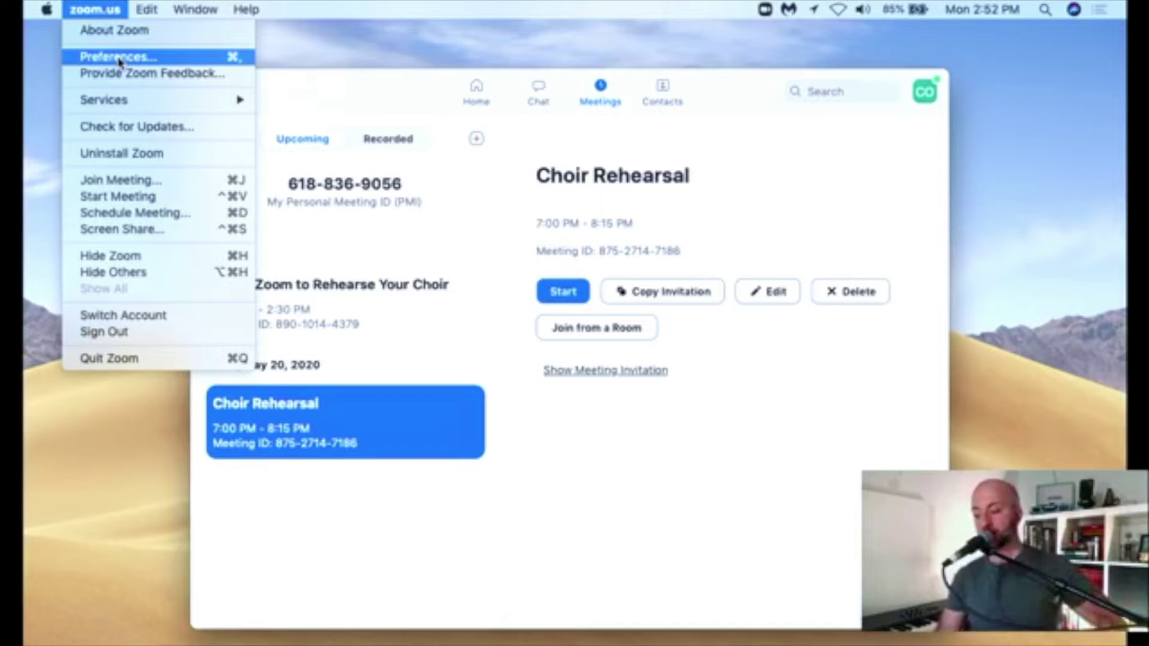
{"action": "left_click", "coordinate": [119, 57]}
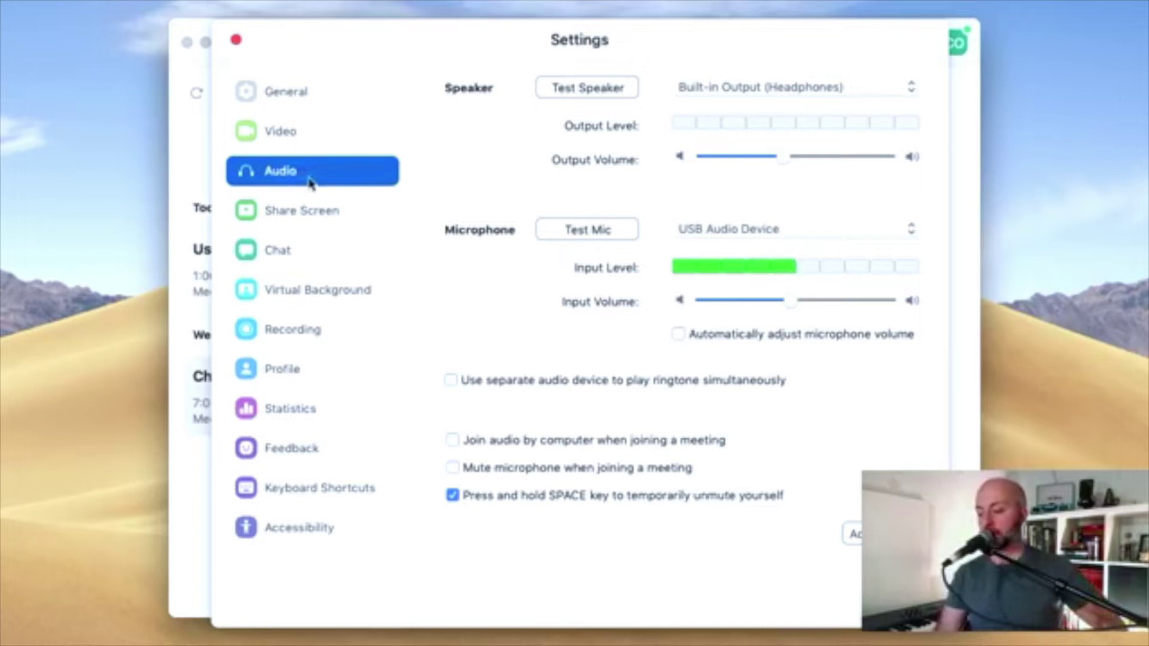
Review the available microphone and speaker devices, and select Built-in Output (Headphones) as the speaker
{"action": "left_click", "coordinate": [716, 231]}
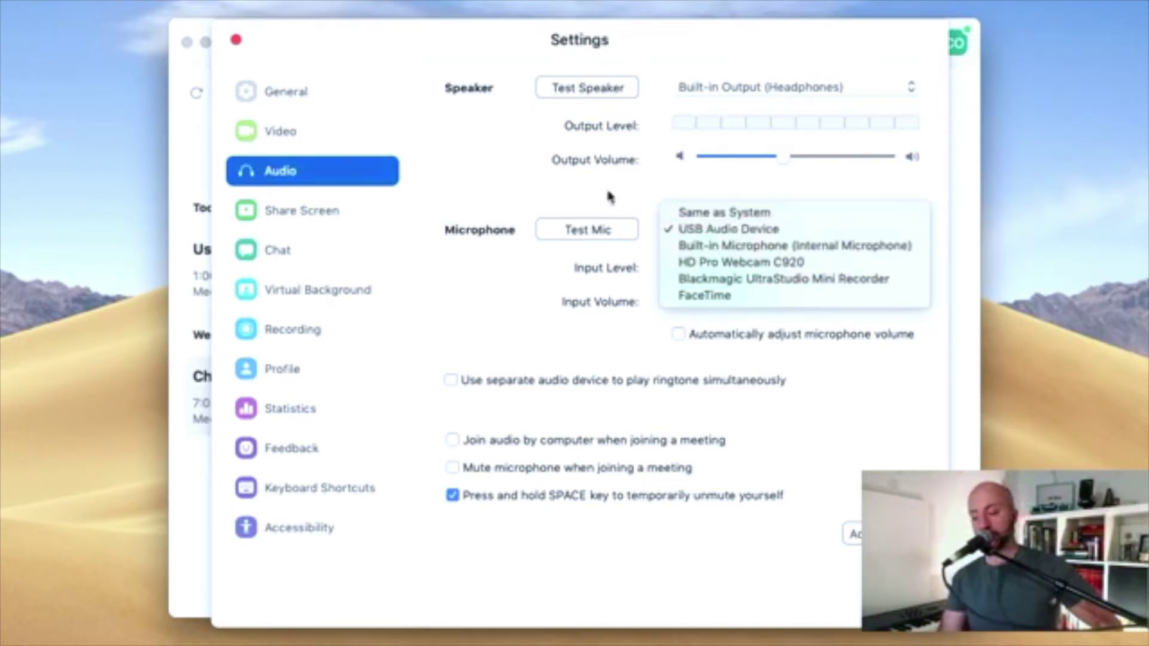
{"action": "left_click", "coordinate": [570, 174]}
{"action": "left_click", "coordinate": [747, 94]}
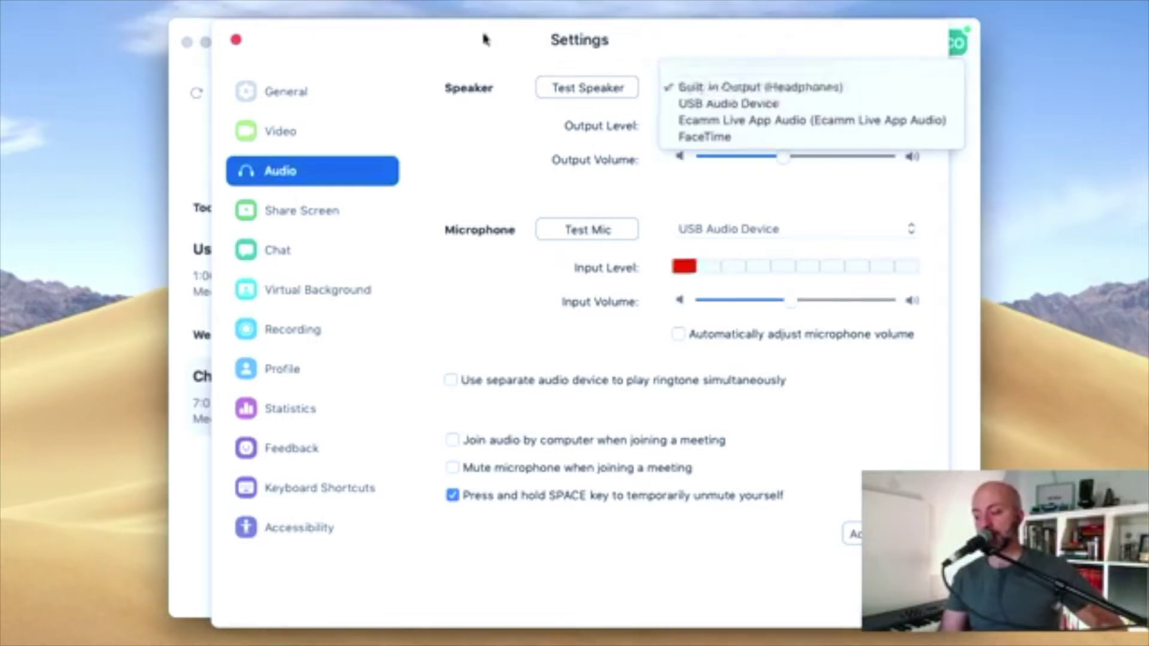
{"action": "left_click", "coordinate": [389, 48]}
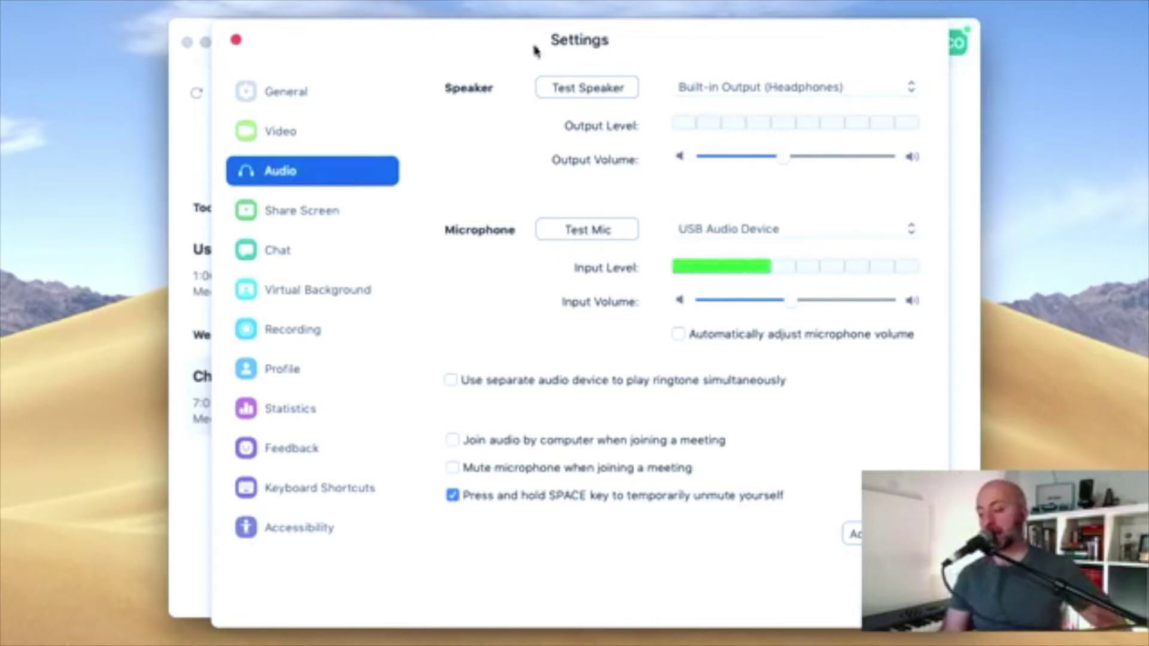
{"action": "left_click", "coordinate": [742, 96]}
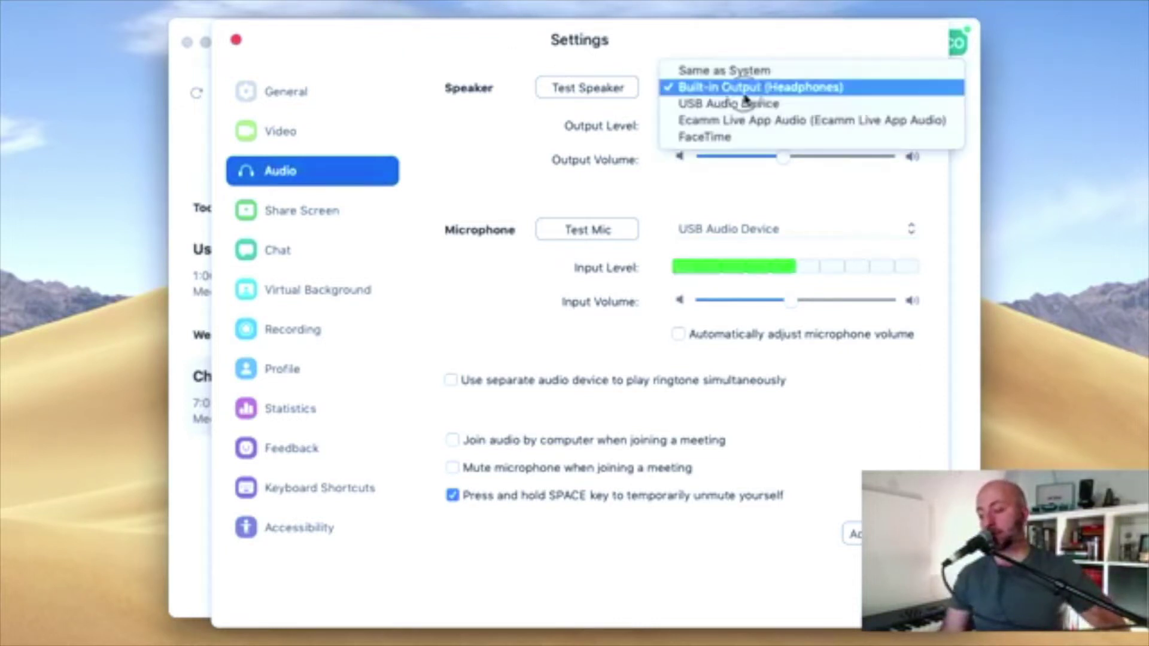
{"action": "left_click", "coordinate": [830, 89]}
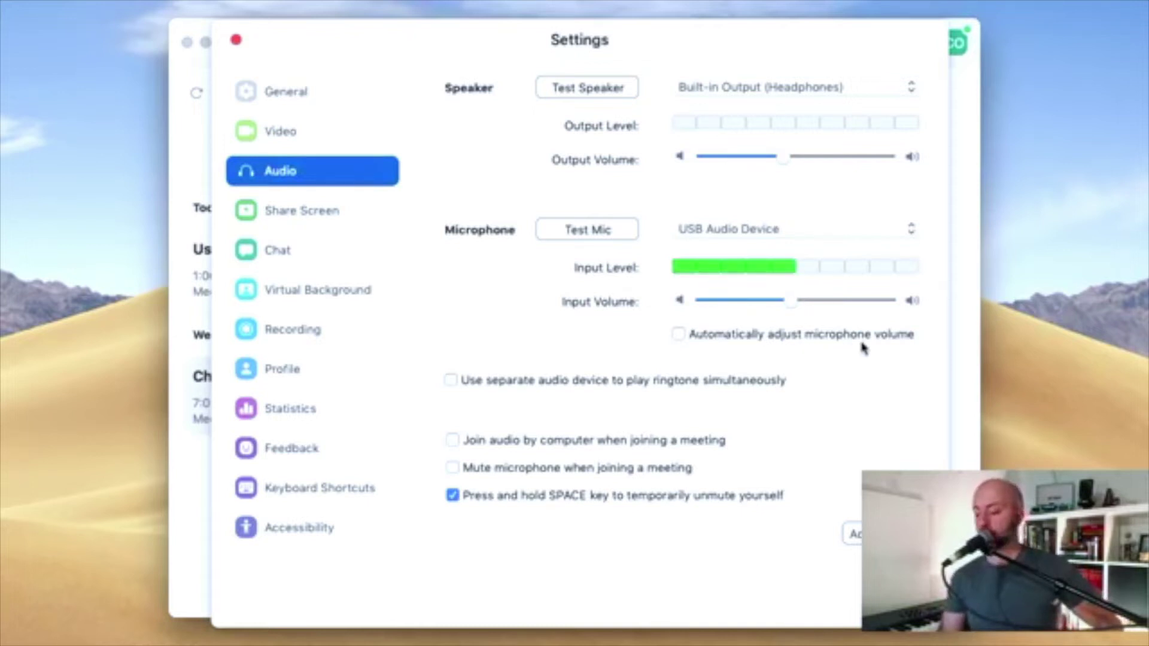
Switch automatic microphone volume adjustment on and off again, and raise the microphone's input volume slightly by hand
{"action": "left_click", "coordinate": [678, 335]}
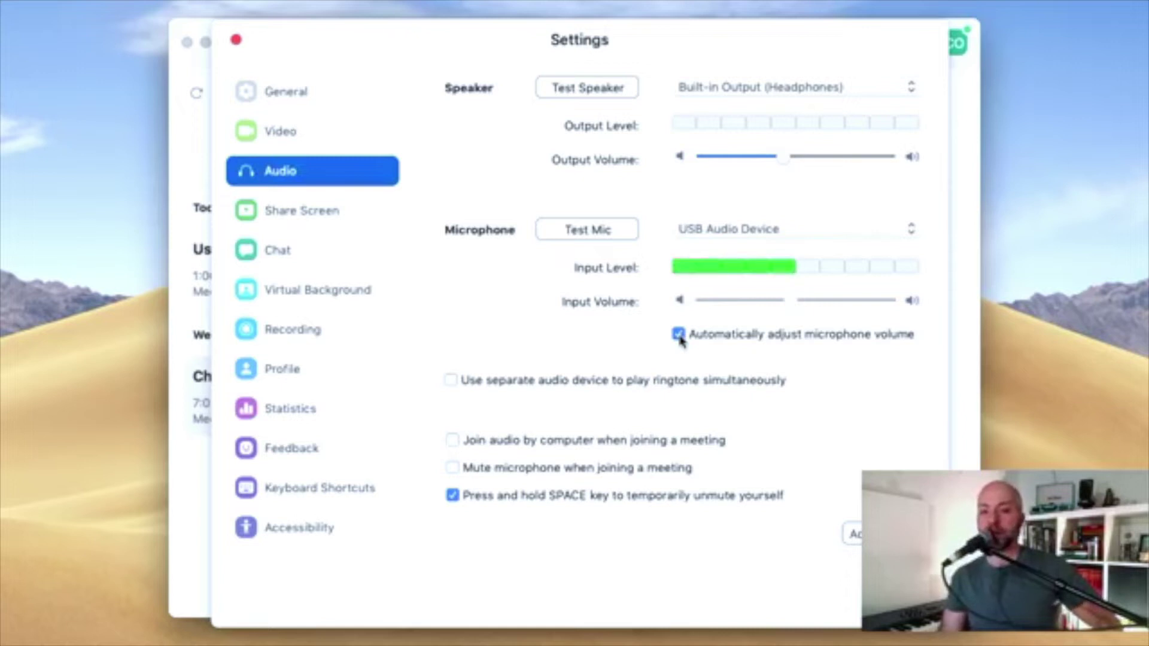
{"action": "left_click", "coordinate": [679, 336]}
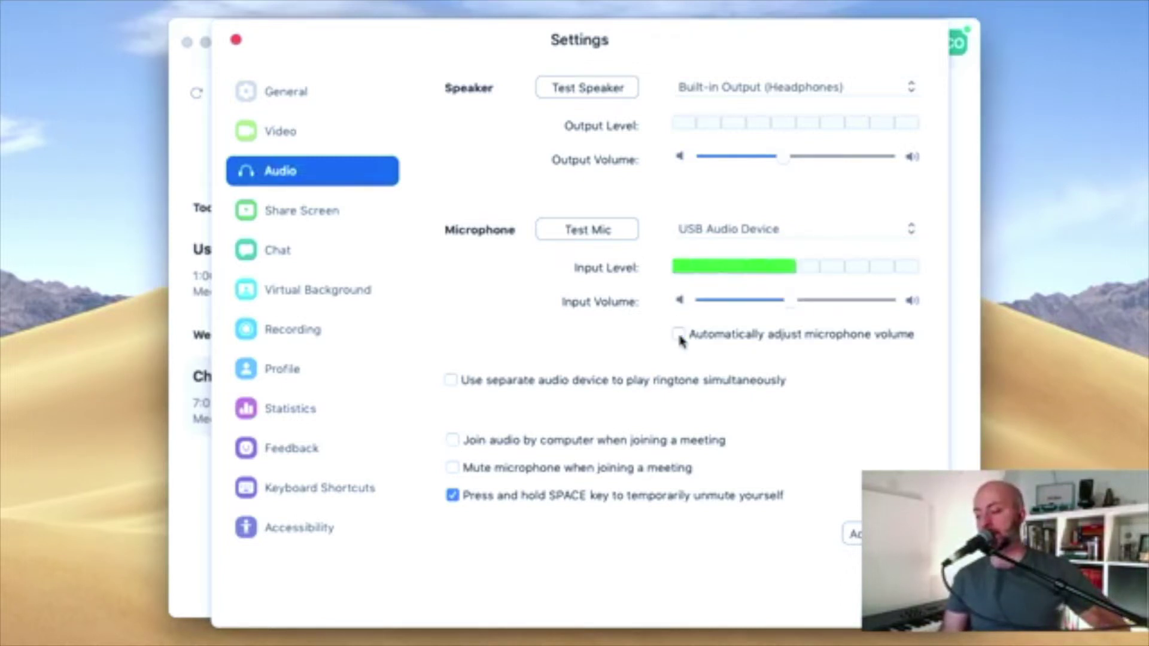
{"action": "left_click_drag", "start_coordinate": [791, 306], "coordinate": [805, 307]}
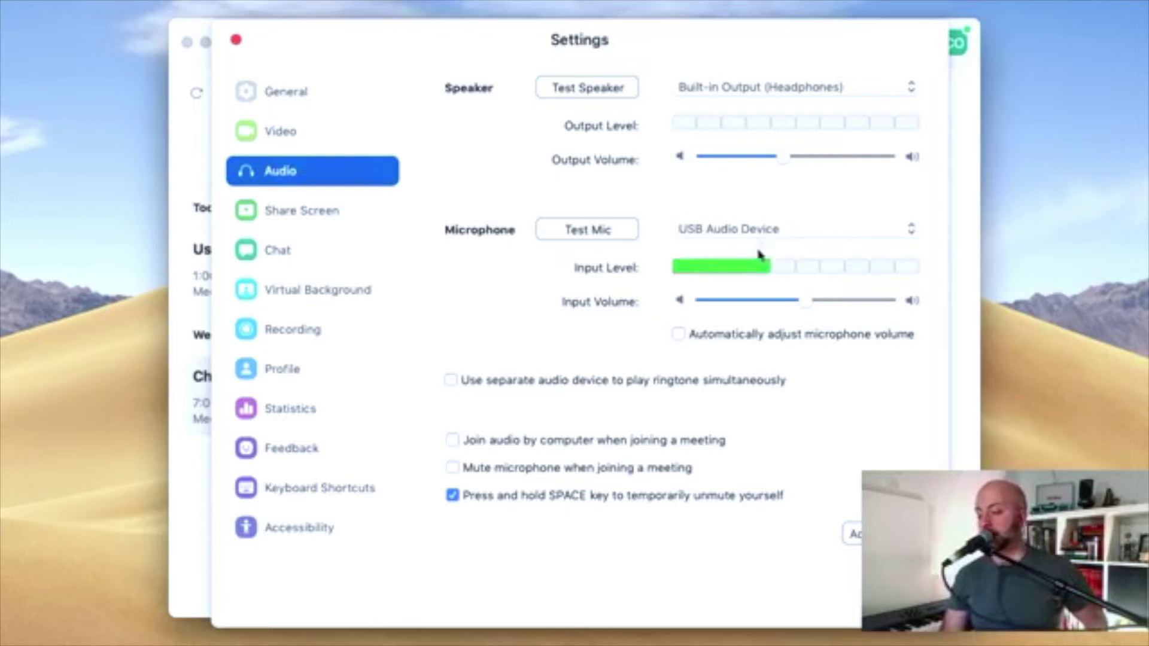
Toggle automatic microphone volume adjustment on and off repeatedly, ending with it off
{"action": "left_click", "coordinate": [715, 339]}
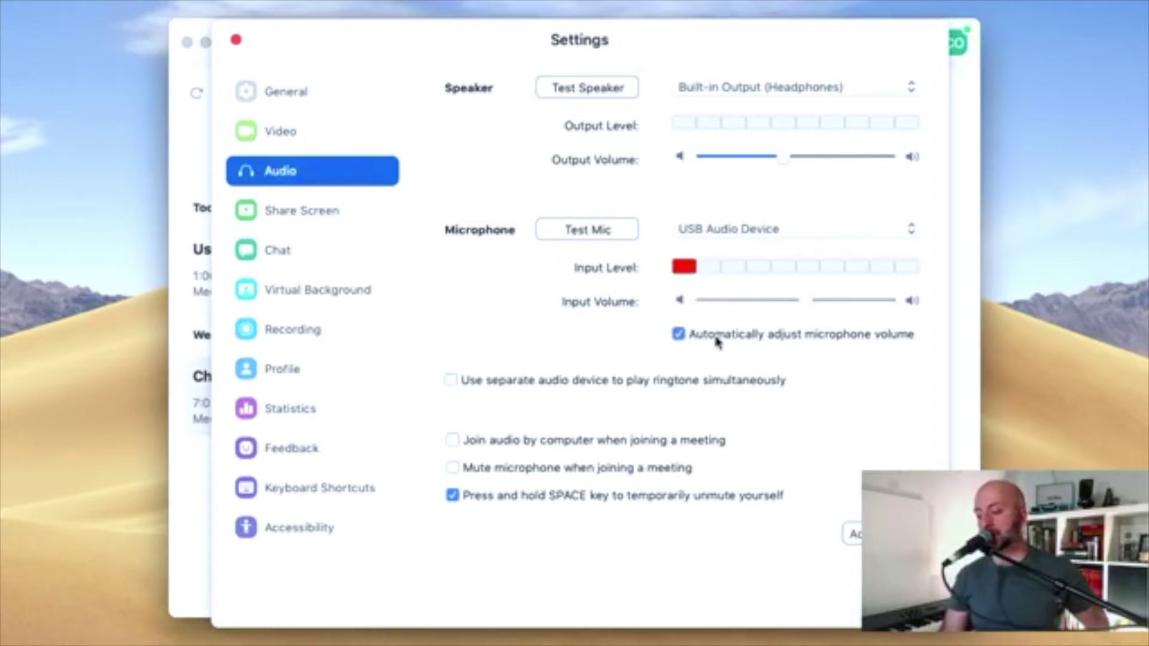
{"action": "left_click", "coordinate": [717, 341]}
{"action": "left_click", "coordinate": [718, 340]}
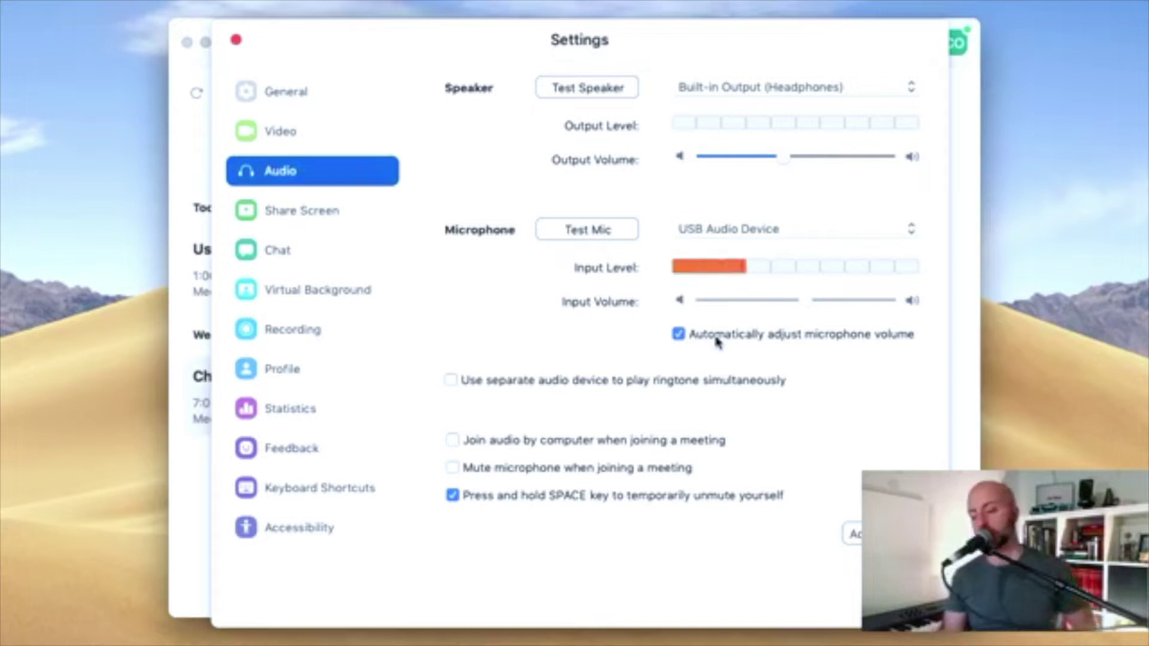
{"action": "left_click", "coordinate": [718, 340]}
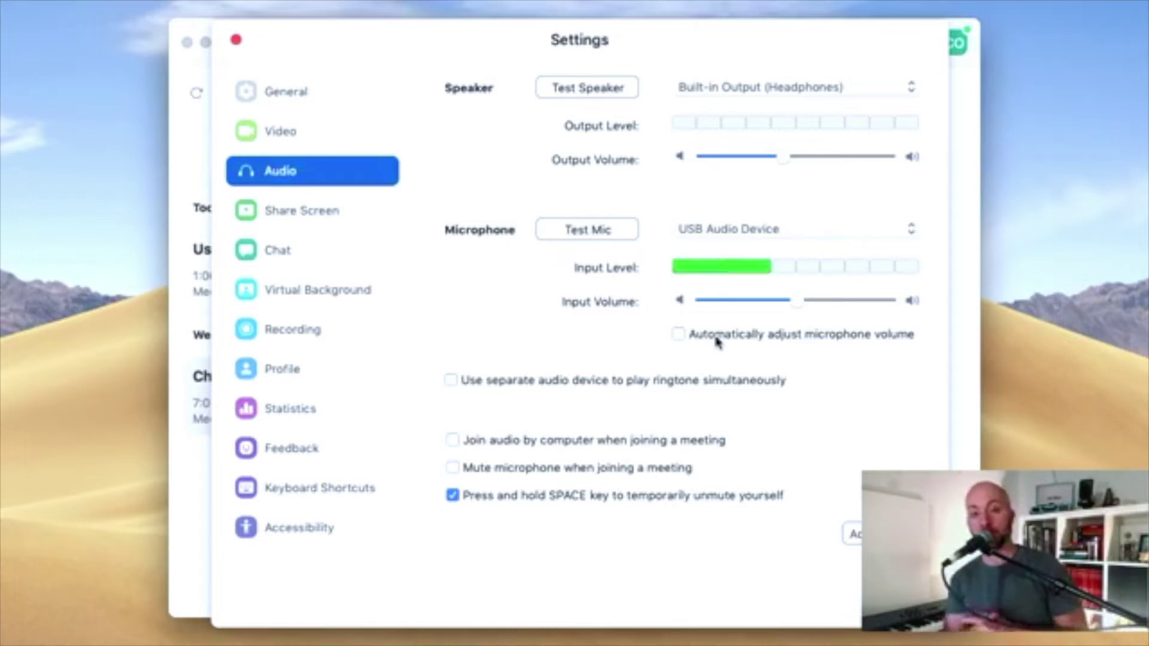
{"action": "left_click", "coordinate": [732, 339]}
{"action": "left_click", "coordinate": [733, 340]}
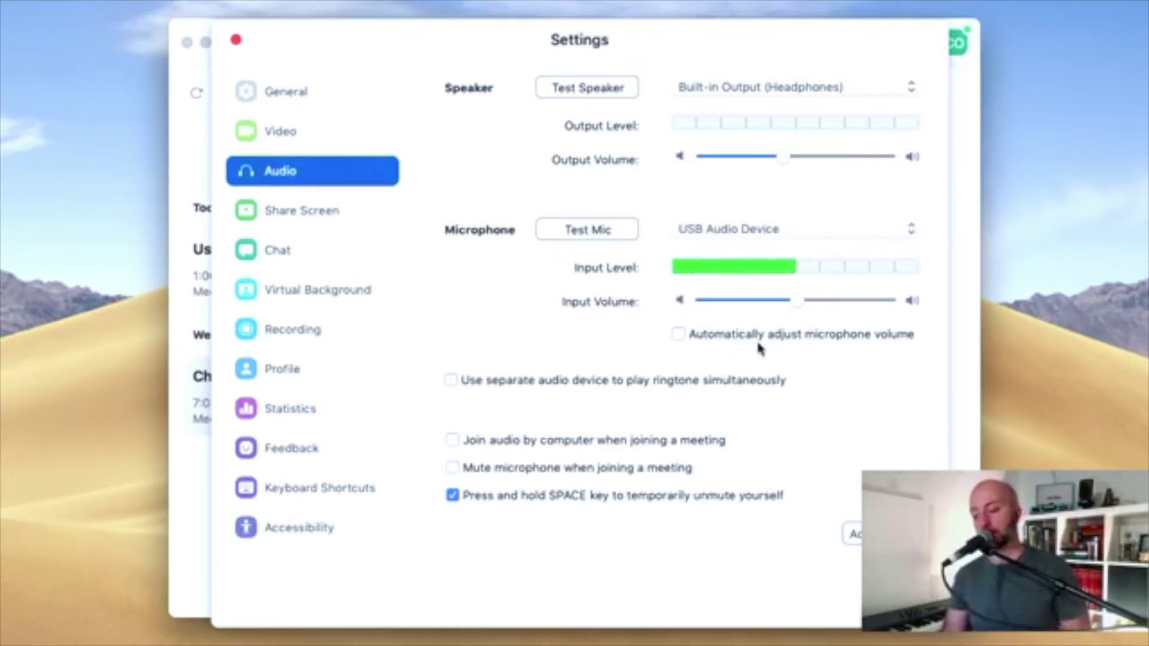
Open the advanced audio settings and set Suppress Persistent Background Noise to Disable
{"action": "scroll", "coordinate": [772, 418], "scroll_direction": "down", "scroll_amount": 1}
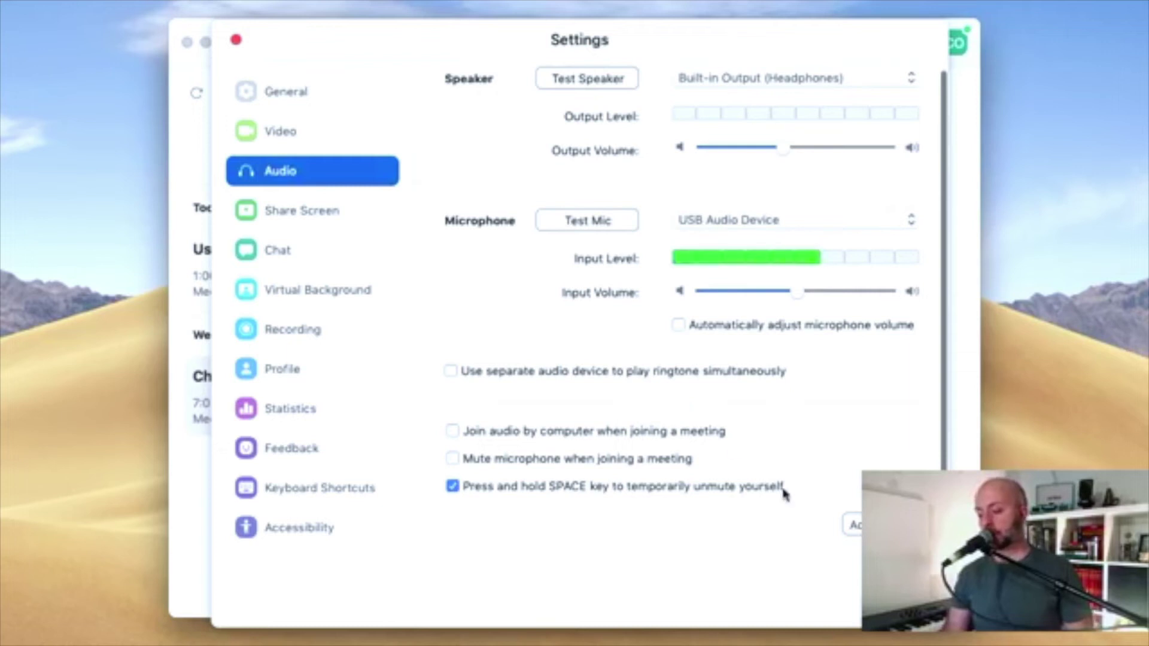
{"action": "left_click", "coordinate": [854, 524]}
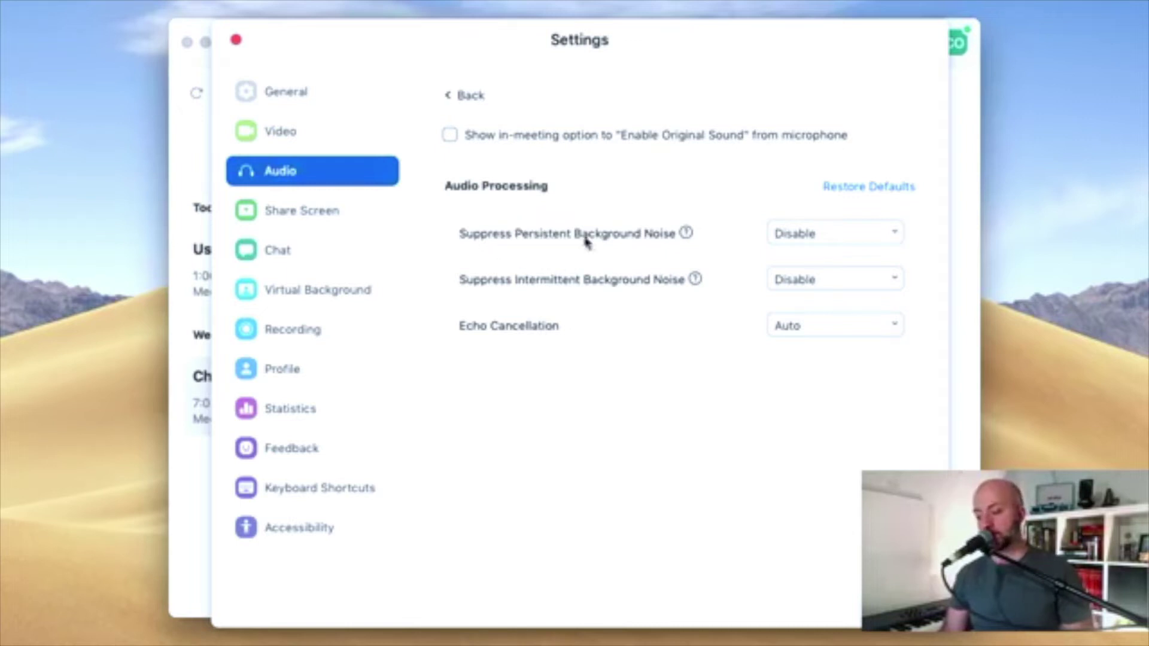
{"action": "left_click", "coordinate": [802, 245]}
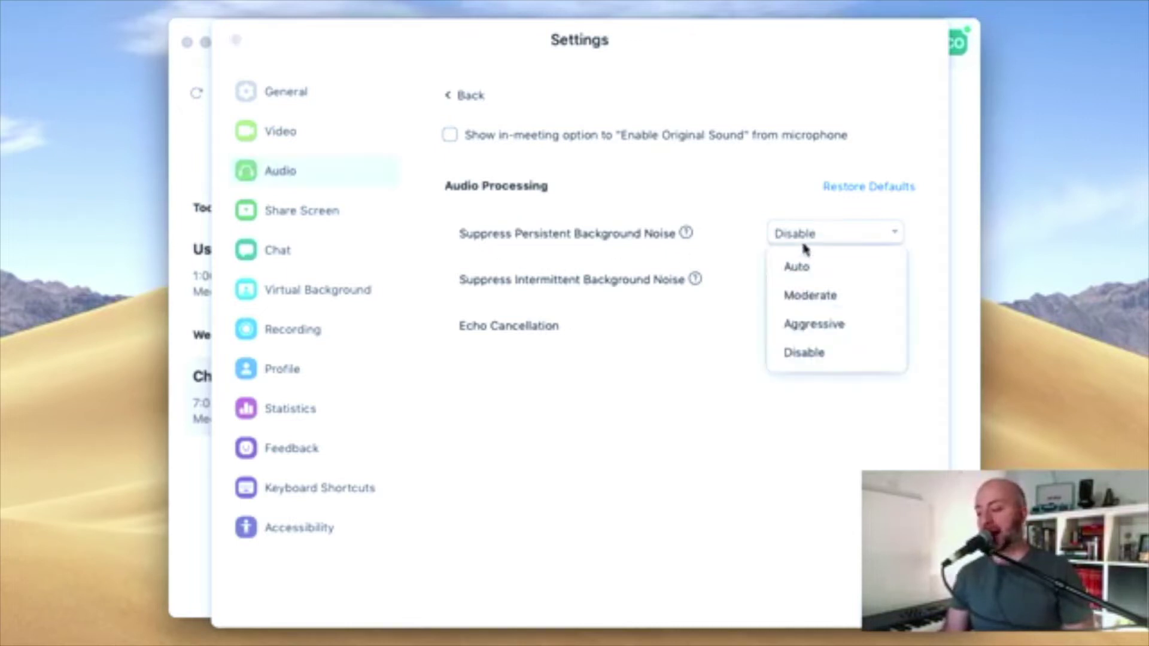
{"action": "left_click", "coordinate": [800, 354]}
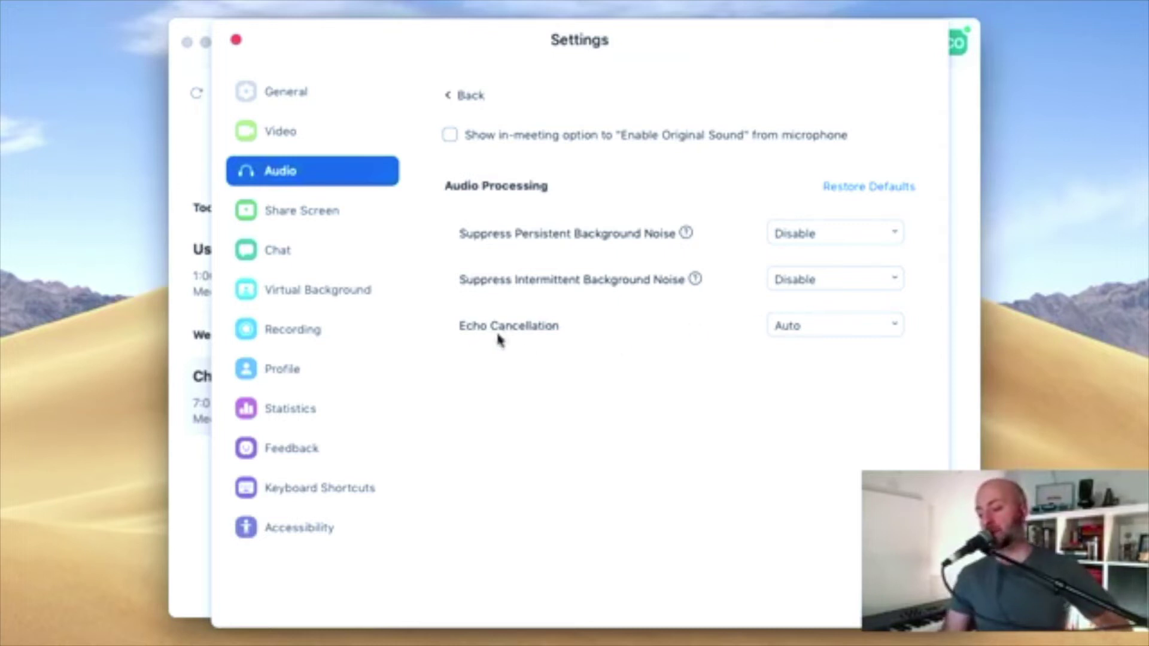
Set Echo Cancellation to Auto and review its available options
{"action": "left_click", "coordinate": [847, 332]}
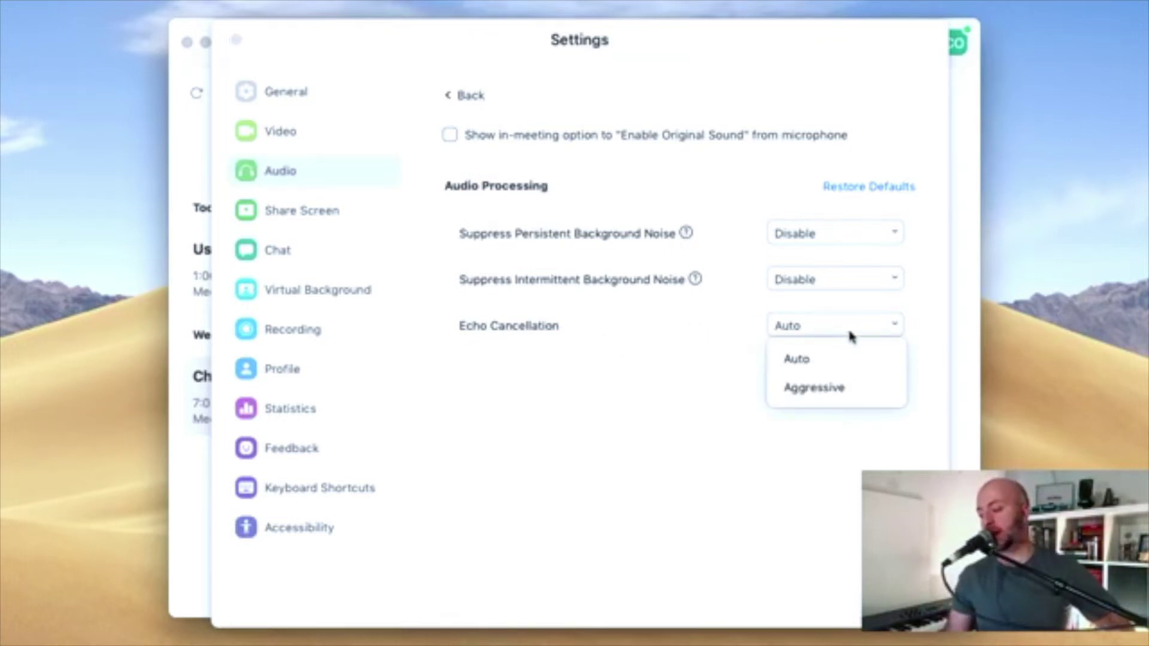
{"action": "left_click", "coordinate": [812, 362]}
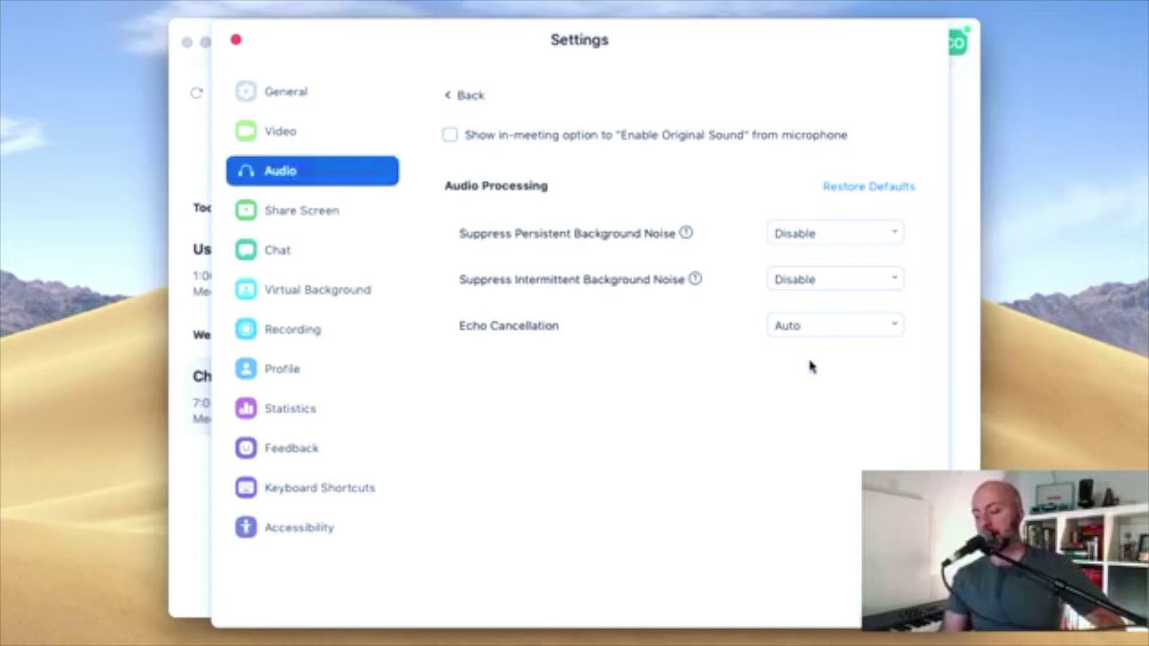
{"action": "left_click", "coordinate": [831, 326]}
{"action": "left_click", "coordinate": [711, 405]}
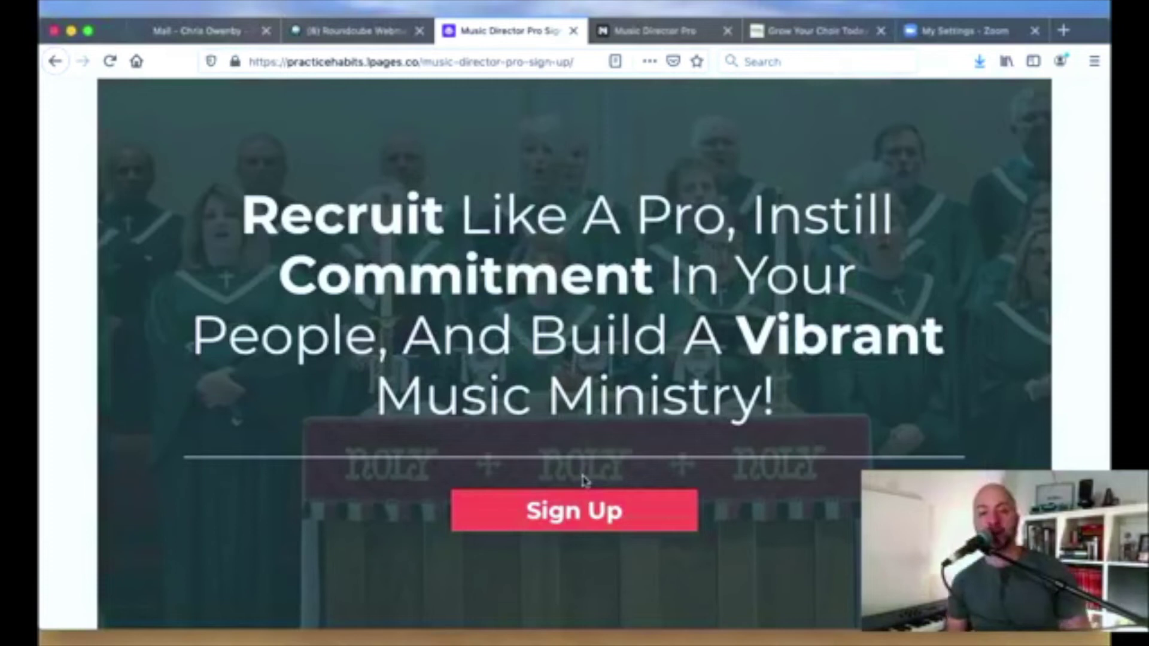
Examine the Music Director Pro sign-up page, including its testimonials, page address and the Gold and Platinum membership plans
{"action": "scroll", "coordinate": [583, 479], "scroll_direction": "down", "scroll_amount": 2}
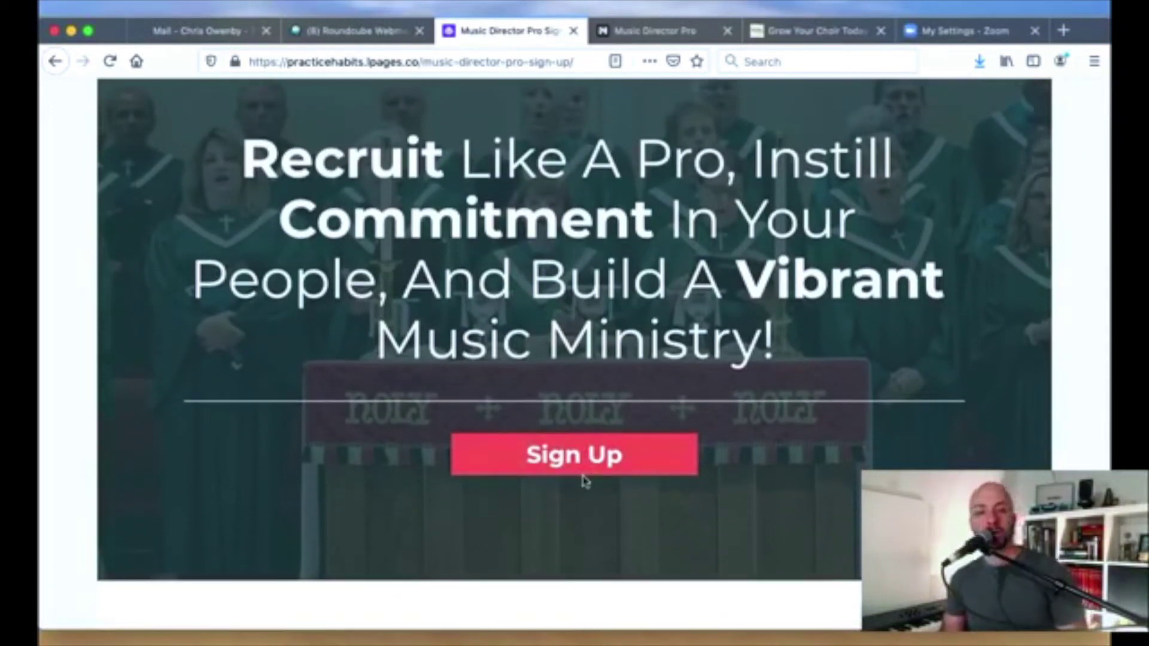
{"action": "scroll", "coordinate": [583, 479], "scroll_direction": "down", "scroll_amount": 20}
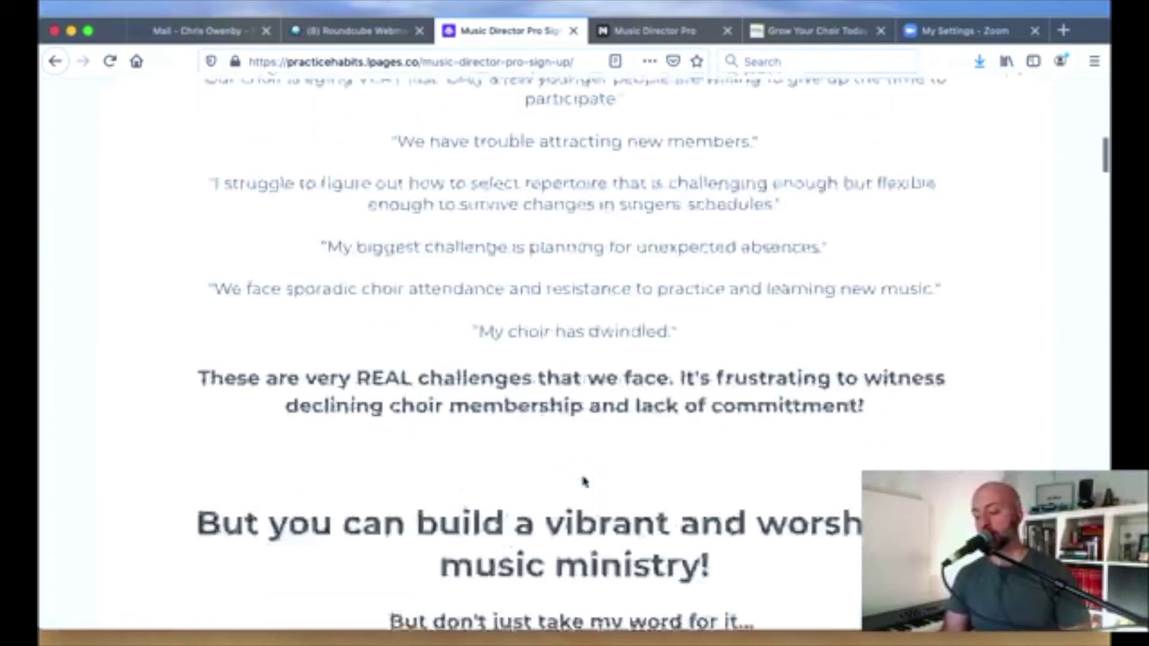
{"action": "scroll", "coordinate": [583, 480], "scroll_direction": "down", "scroll_amount": 20}
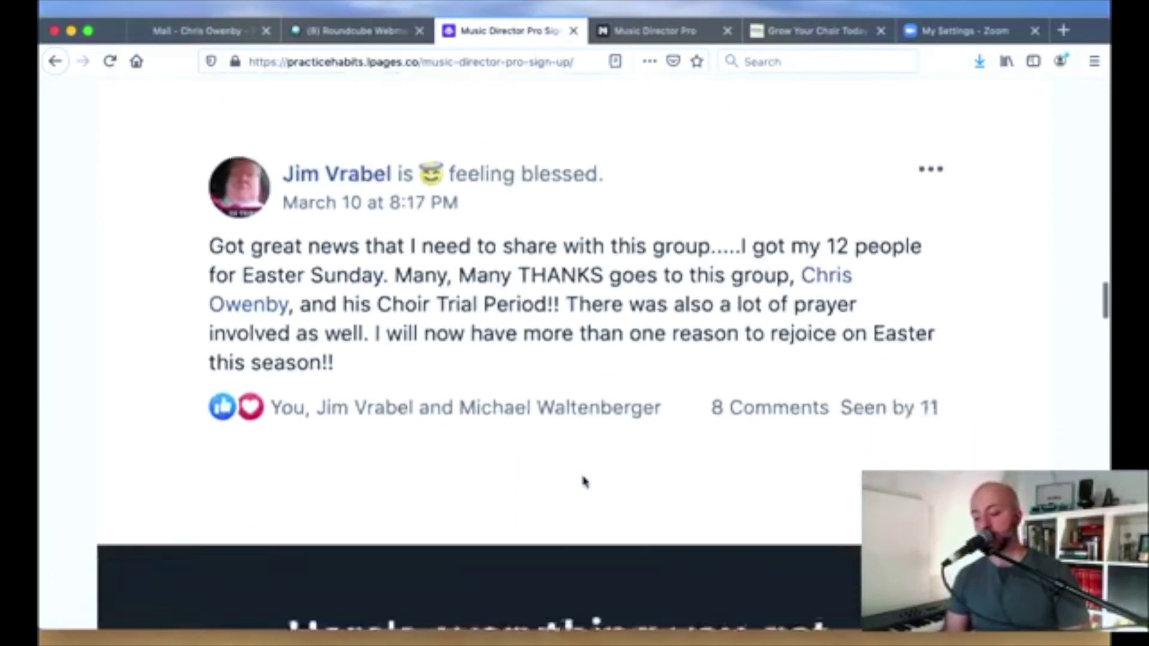
{"action": "scroll", "coordinate": [584, 371], "scroll_direction": "down", "scroll_amount": 13}
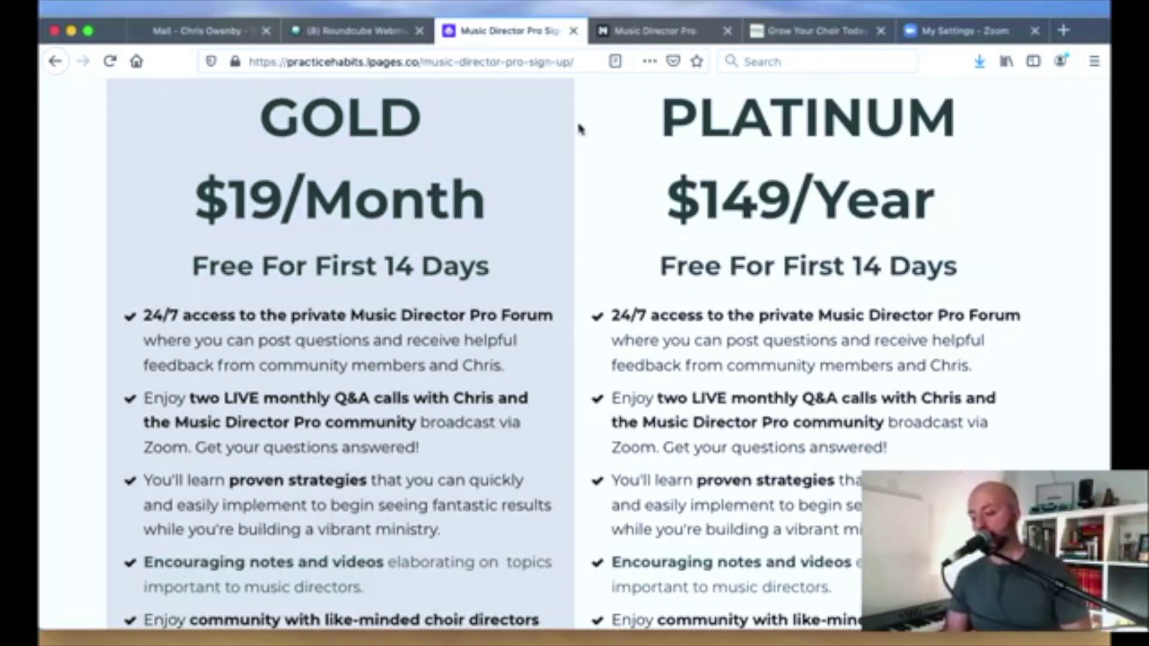
{"action": "left_click", "coordinate": [498, 62]}
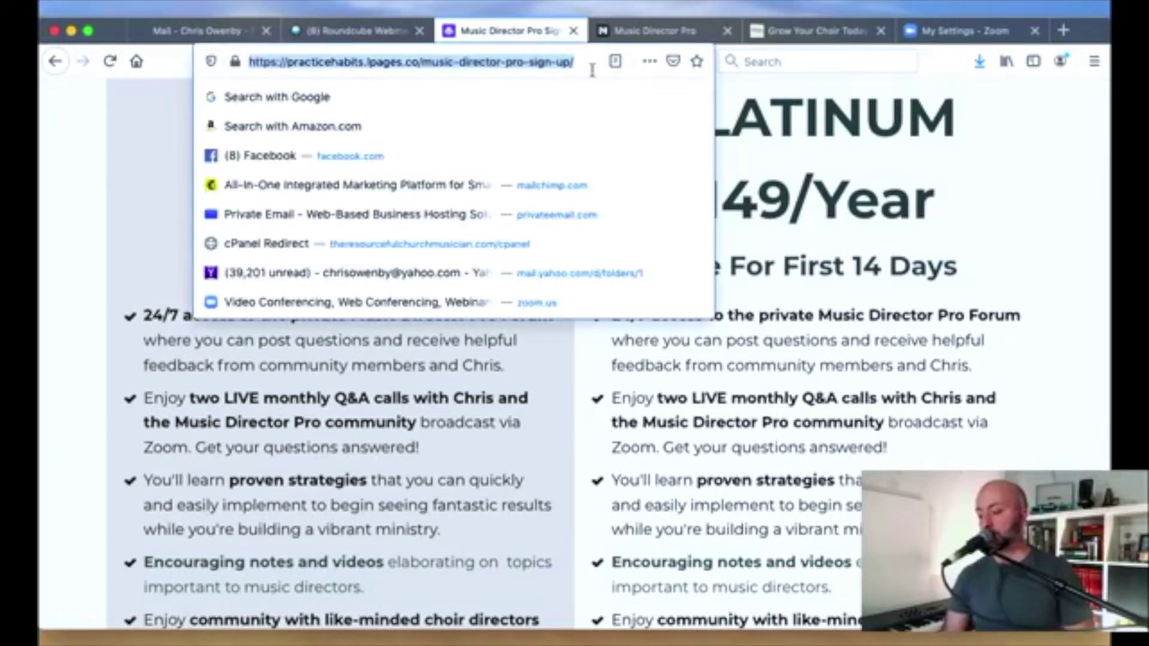
{"action": "left_click", "coordinate": [1024, 277]}
{"action": "scroll", "coordinate": [885, 365], "scroll_direction": "down", "scroll_amount": 5}
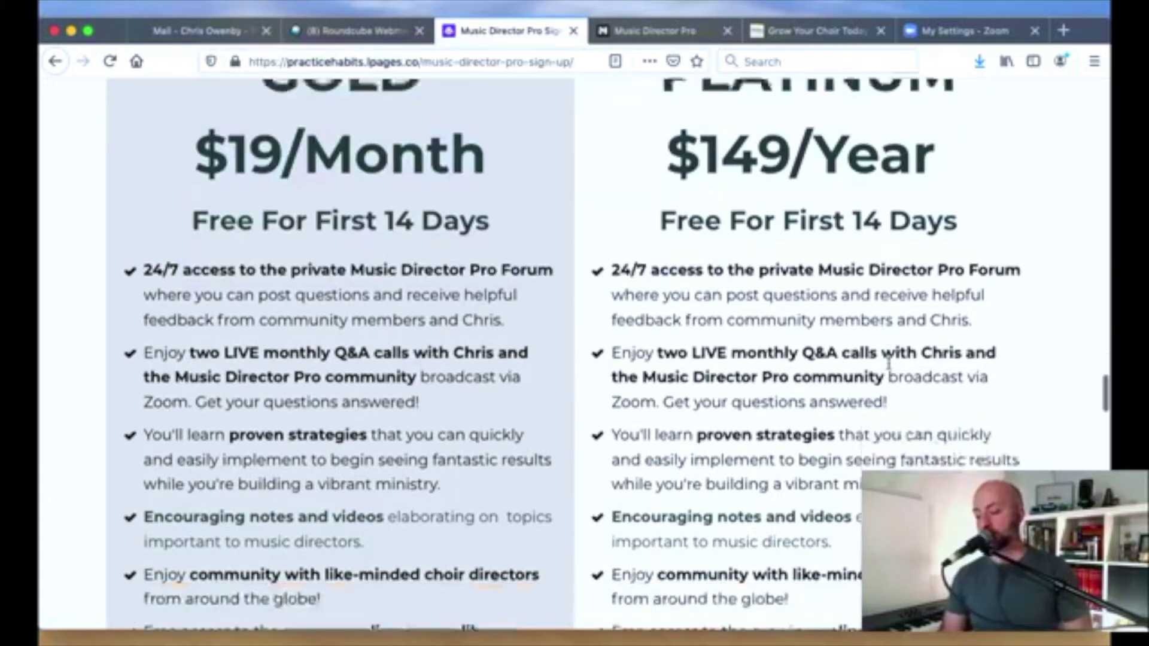
{"action": "scroll", "coordinate": [888, 363], "scroll_direction": "up", "scroll_amount": 5}
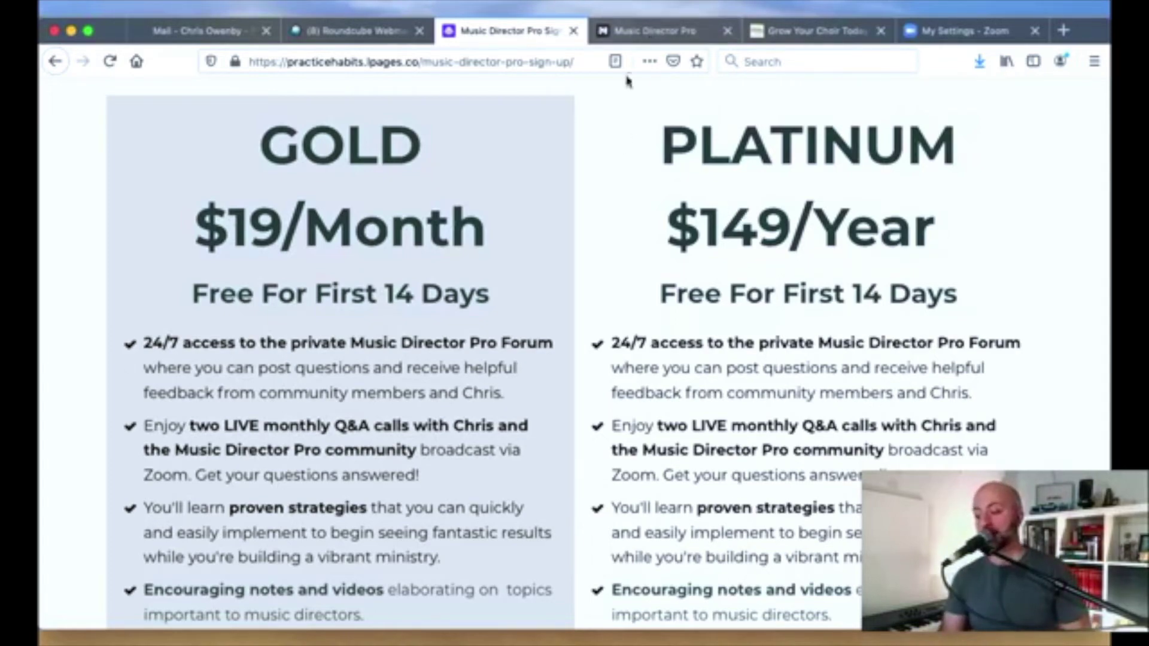
{"action": "scroll", "coordinate": [488, 250], "scroll_direction": "up", "scroll_amount": 1}
{"action": "scroll", "coordinate": [488, 250], "scroll_direction": "up", "scroll_amount": 20}
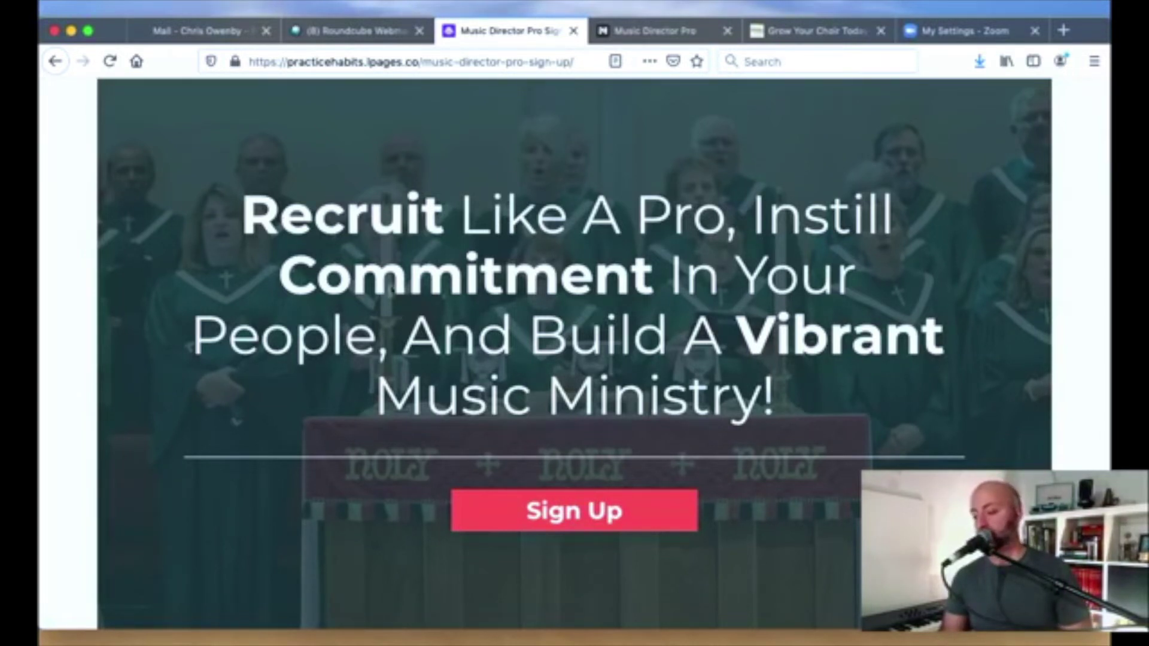
Open the Music Director Pro community page and look through the members' posts in its personal feed
{"action": "left_click", "coordinate": [762, 644]}
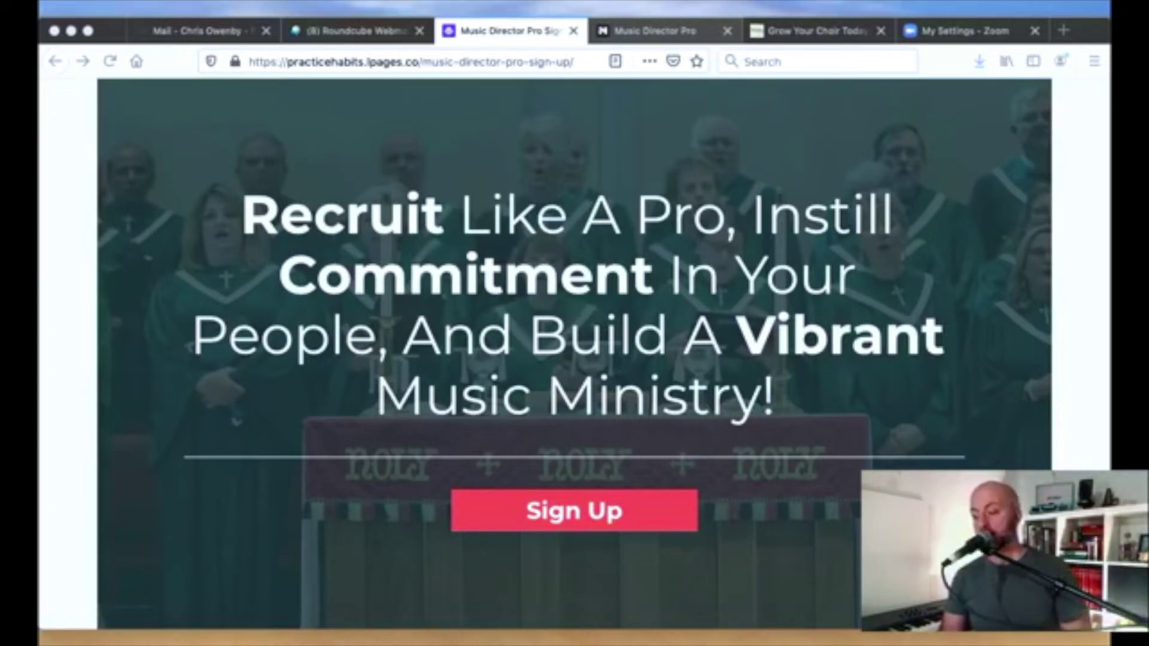
{"action": "left_click", "coordinate": [658, 31]}
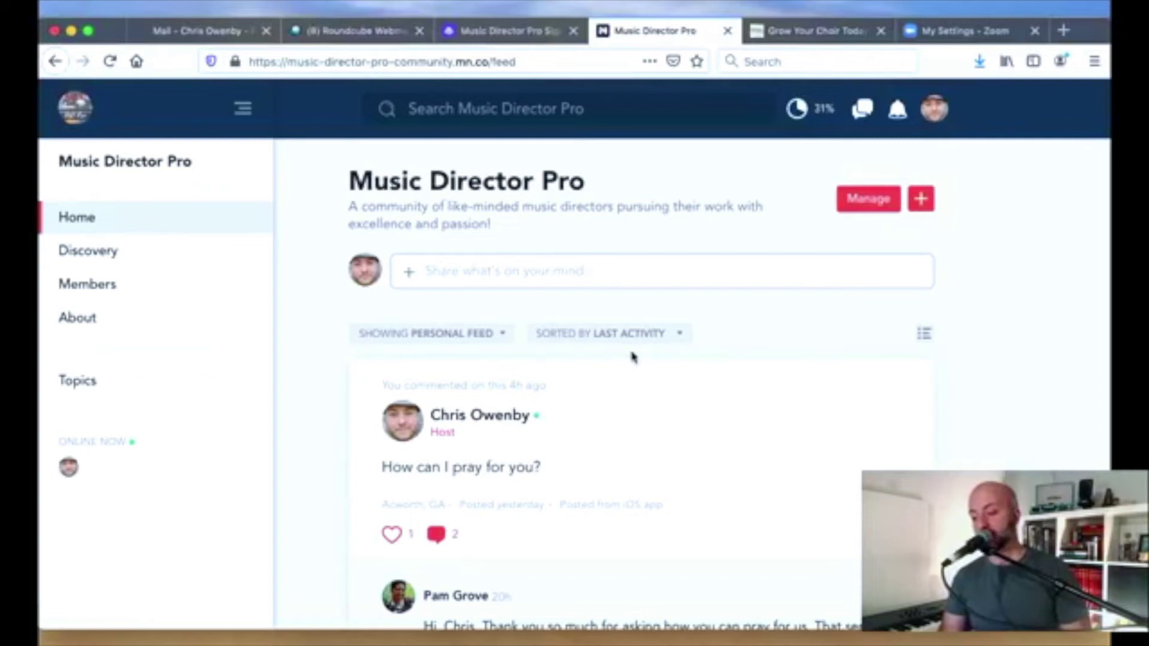
{"action": "scroll", "coordinate": [633, 357], "scroll_direction": "down", "scroll_amount": 2}
{"action": "scroll", "coordinate": [633, 357], "scroll_direction": "down", "scroll_amount": 10}
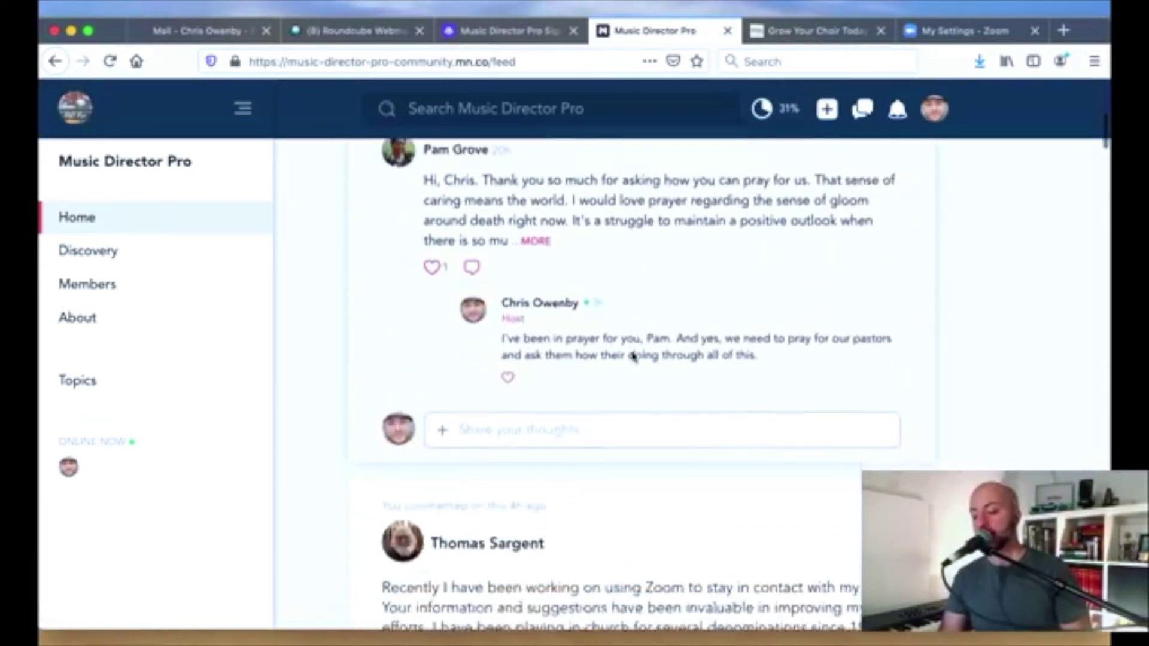
{"action": "scroll", "coordinate": [633, 357], "scroll_direction": "down", "scroll_amount": 15}
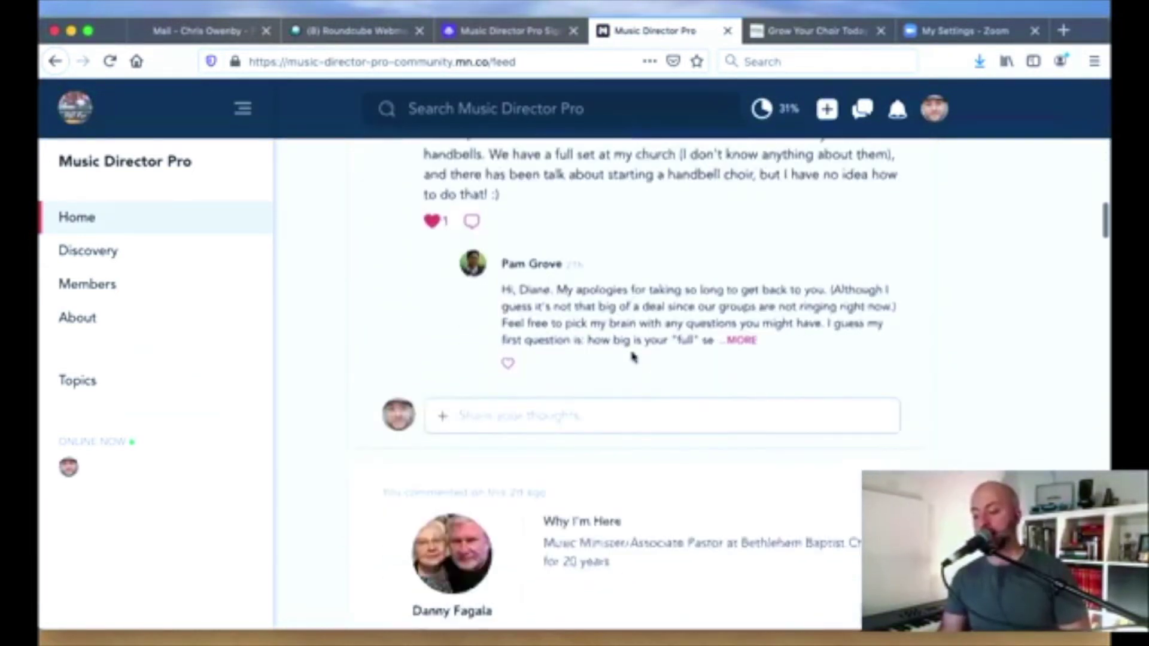
{"action": "scroll", "coordinate": [633, 357], "scroll_direction": "up", "scroll_amount": 20}
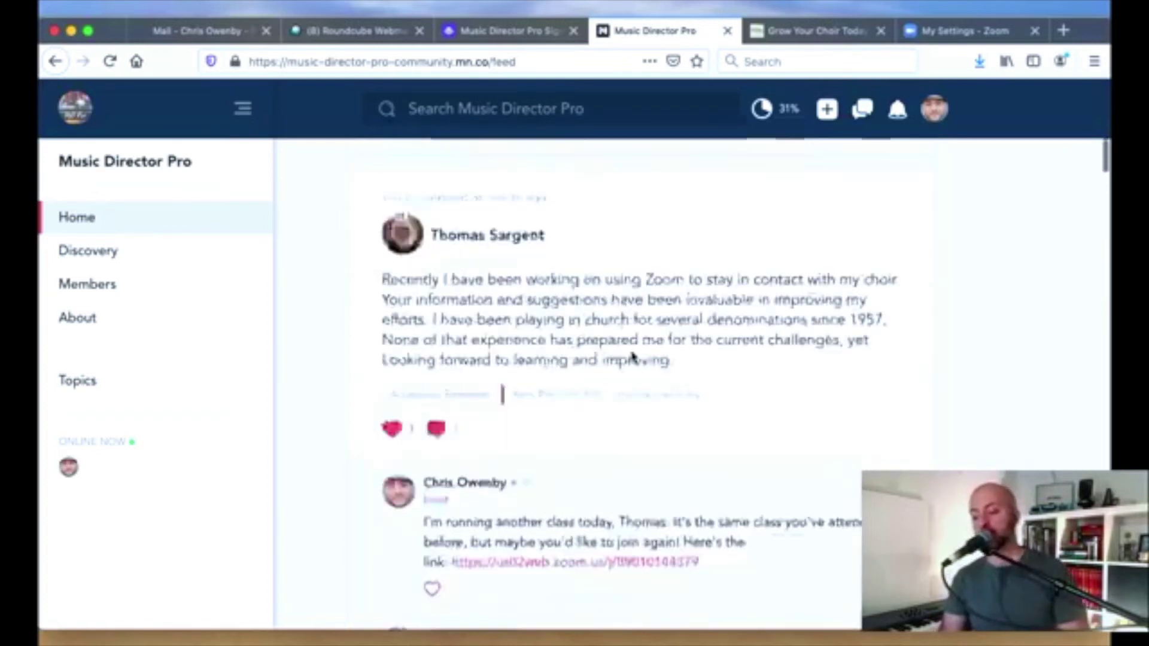
Return to the start of the community feed, and switch to the Music Director Pro sign-up page to view its headline banner
{"action": "scroll", "coordinate": [633, 357], "scroll_direction": "up", "scroll_amount": 1}
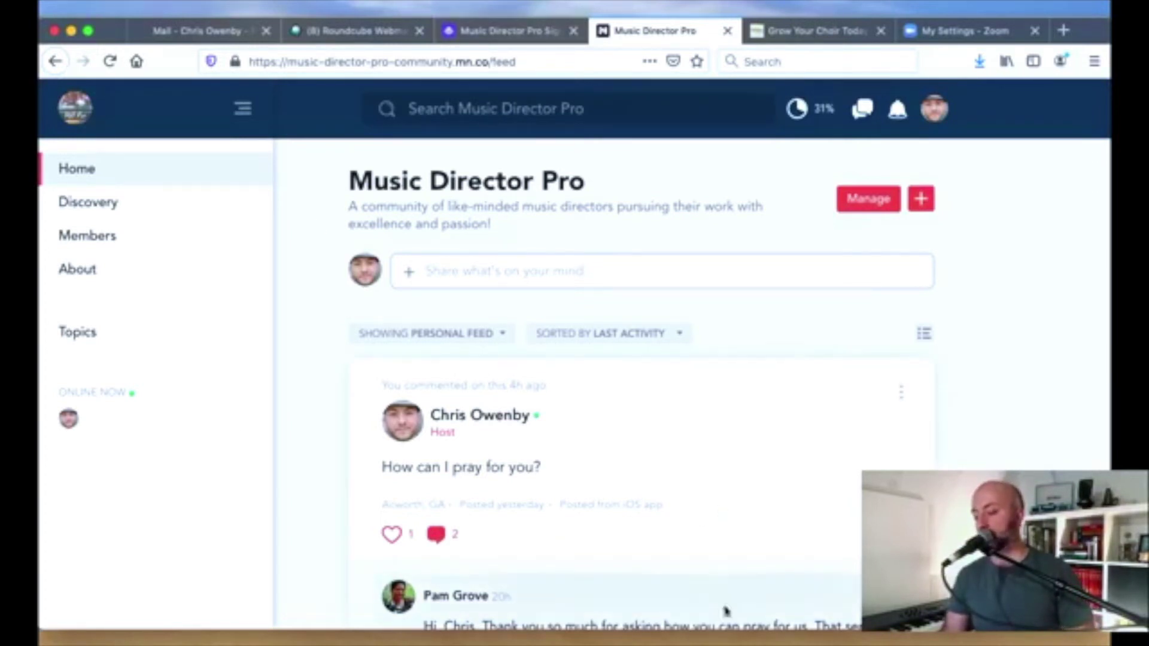
{"action": "left_click", "coordinate": [740, 641]}
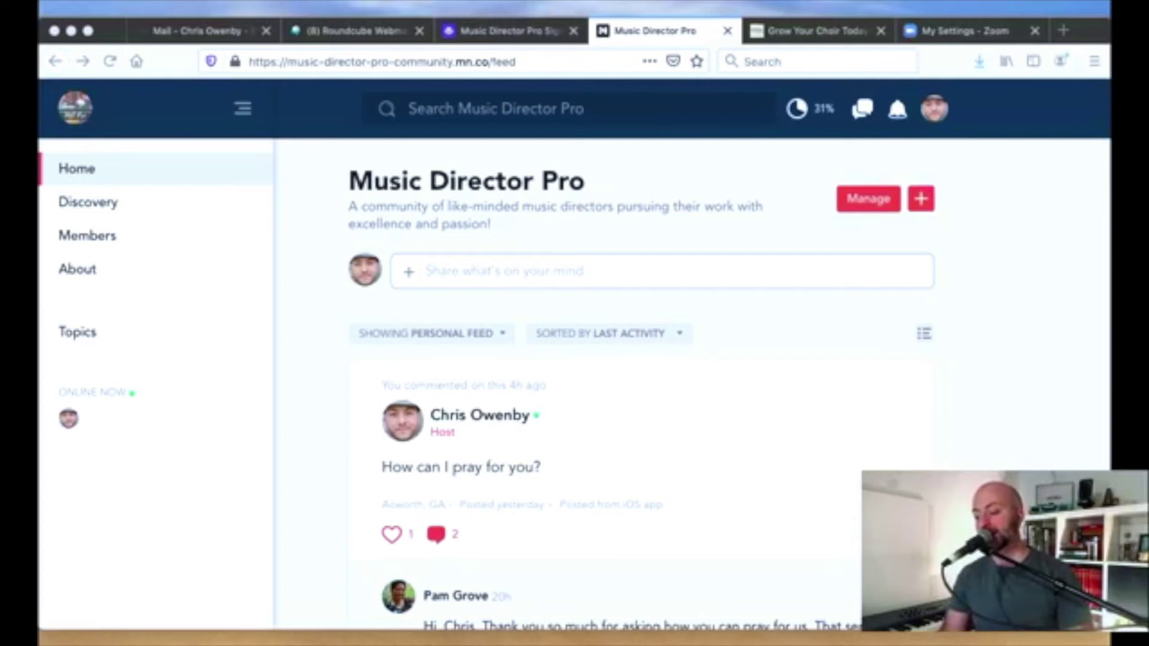
{"action": "left_click", "coordinate": [508, 30]}
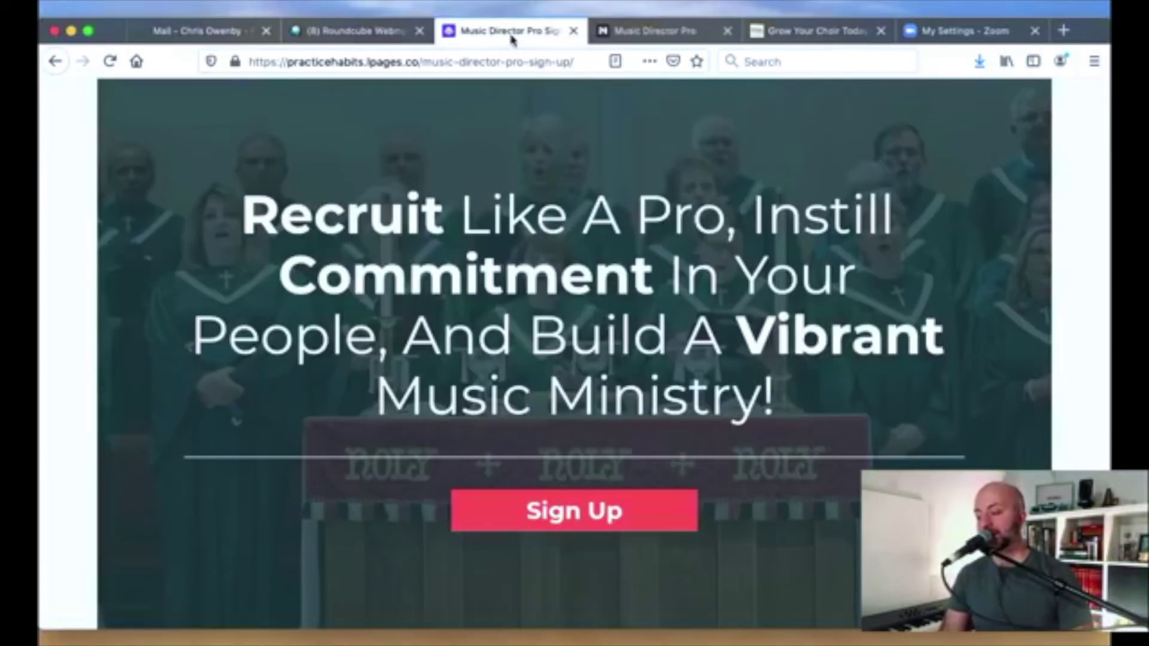
{"action": "scroll", "coordinate": [618, 485], "scroll_direction": "down", "scroll_amount": 1}
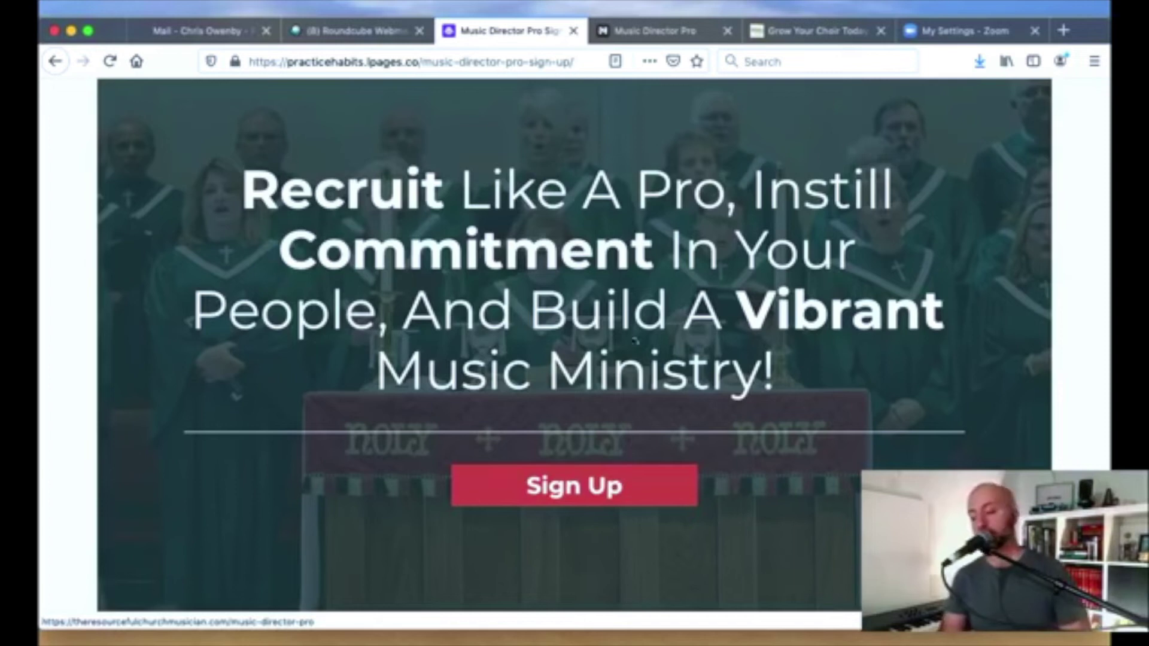
Go back to the Music Director Pro community page and look over the newest post and its comments in the personal feed
{"action": "left_click", "coordinate": [617, 486]}
{"action": "scroll", "coordinate": [541, 378], "scroll_direction": "down", "scroll_amount": 8}
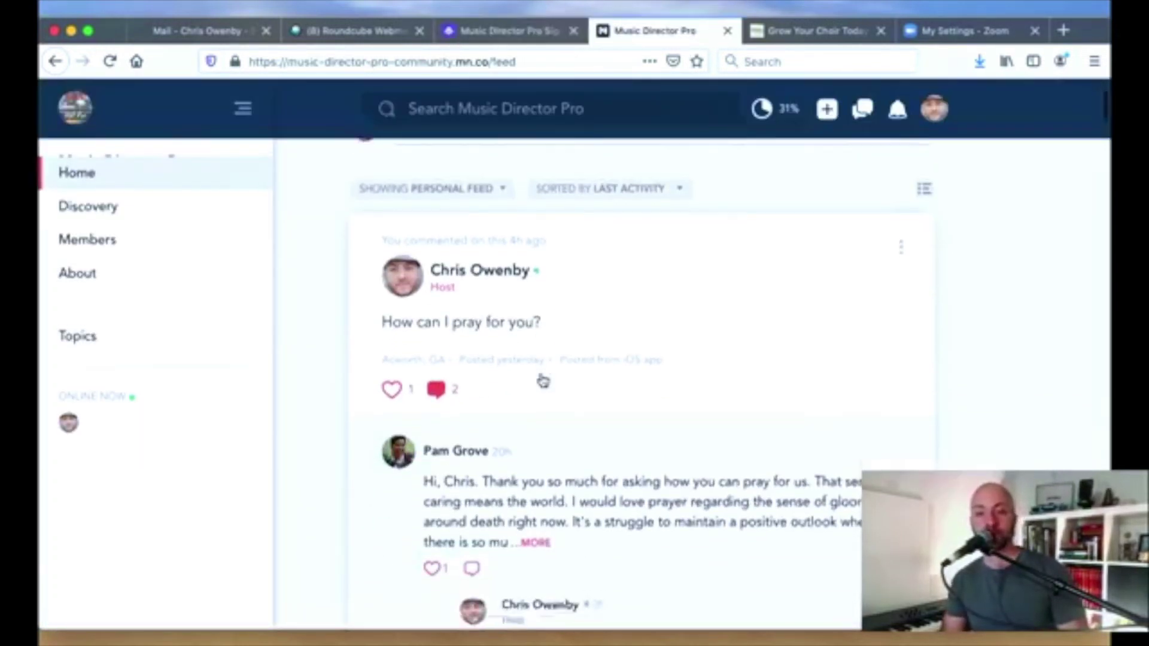
{"action": "scroll", "coordinate": [541, 379], "scroll_direction": "up", "scroll_amount": 8}
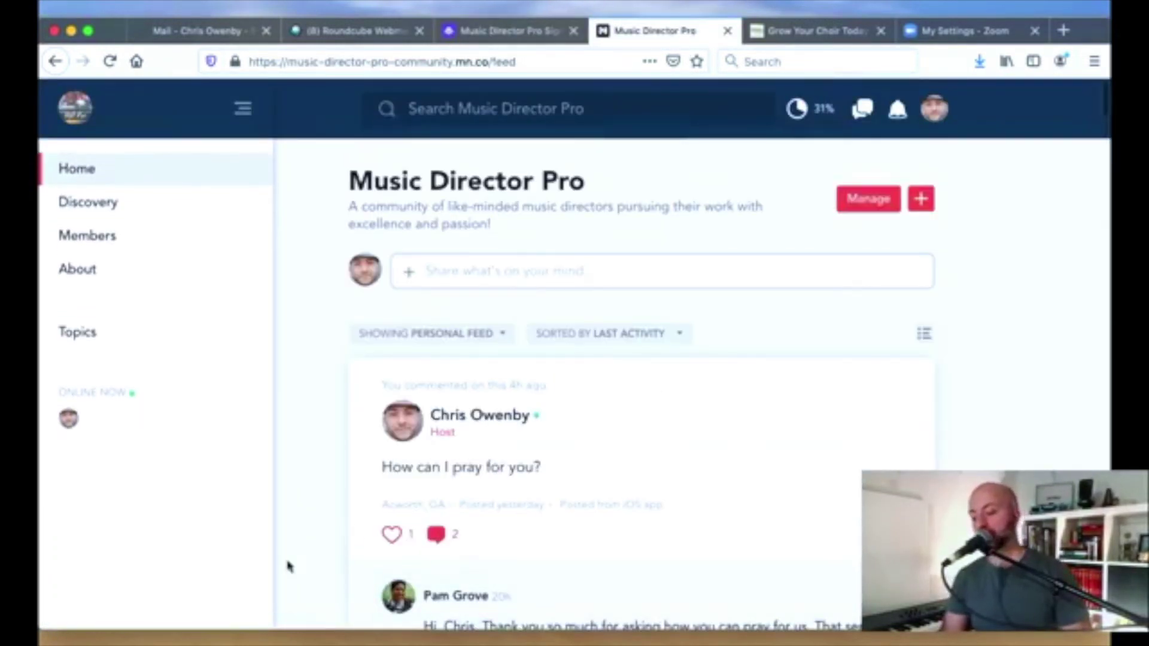